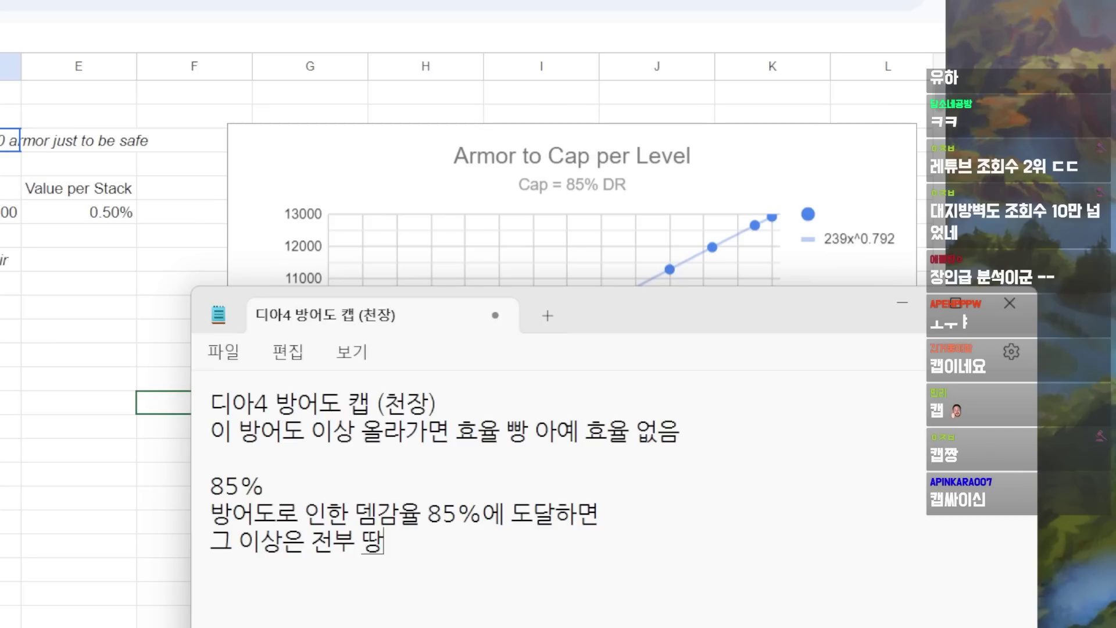
Continue the note with "이 이상은 여러분이" and, on a new line, "스탯을 바다에 흘려보내고있는것...".
text(ㅇ은 여러분이)
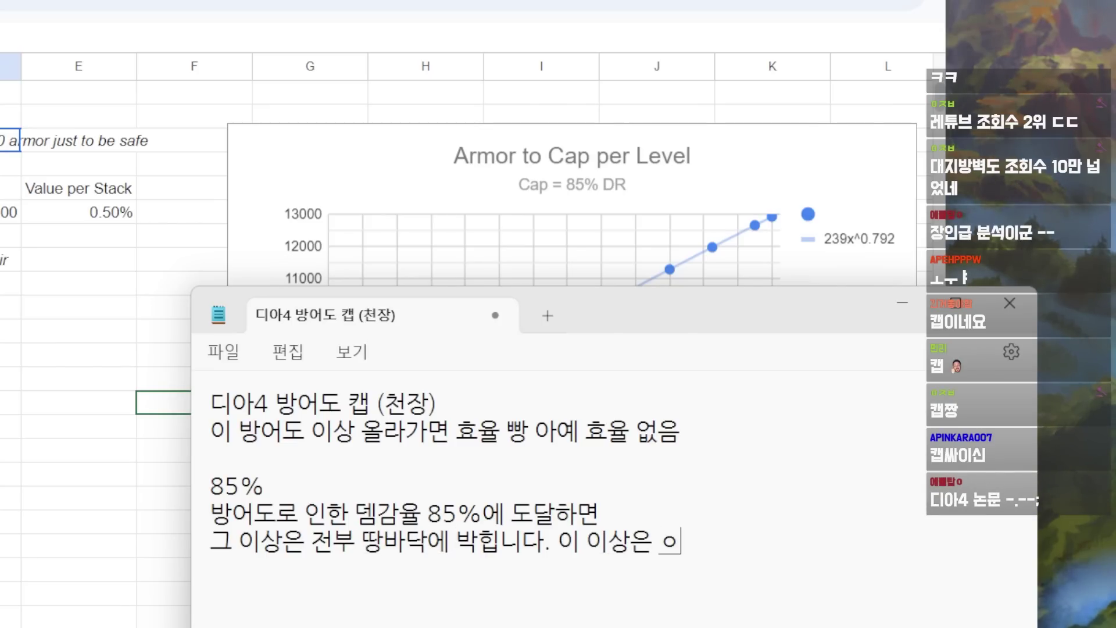
key(Return)
text(스탯을 바다에)
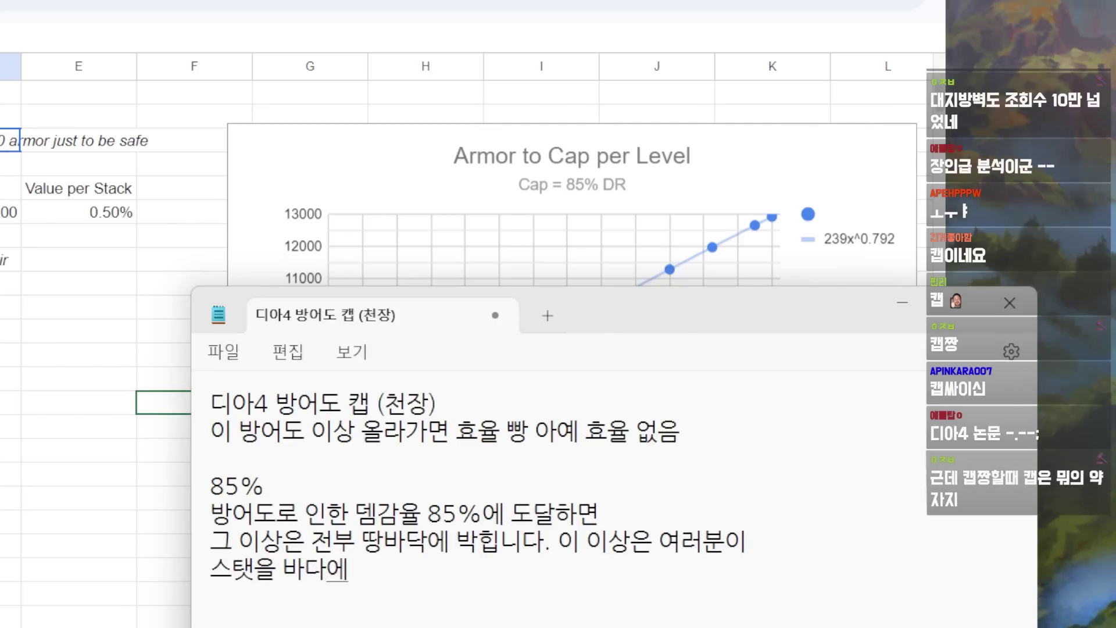
text( 흘려보내고있는것...)
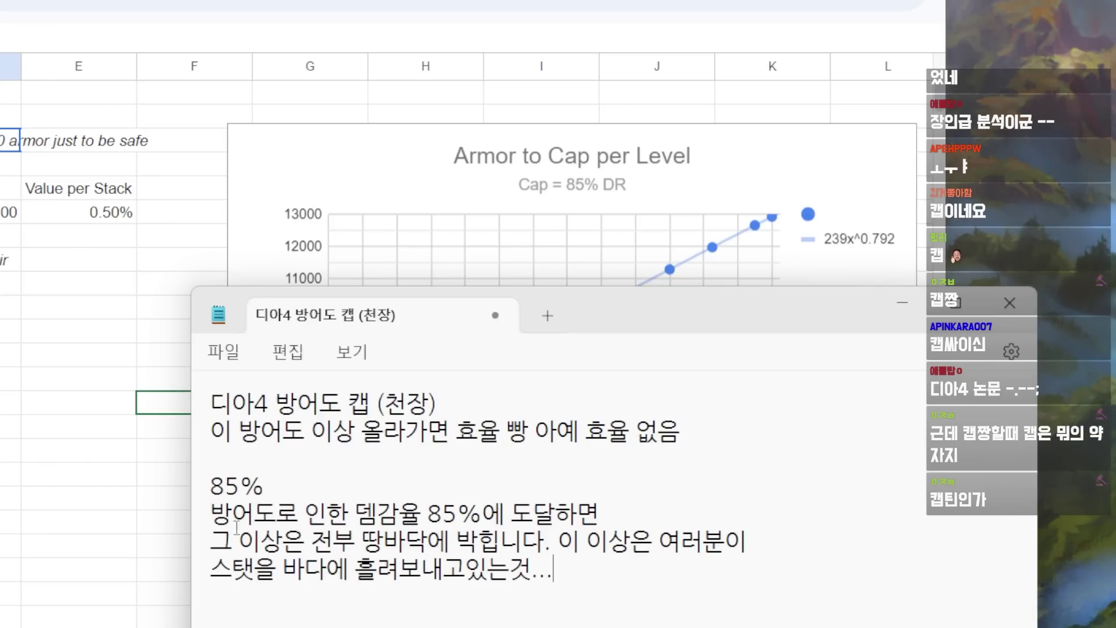
Highlight the standalone 85% line in the note, then clear the highlight.
double_click(285, 484)
drag(193, 503, 197, 486)
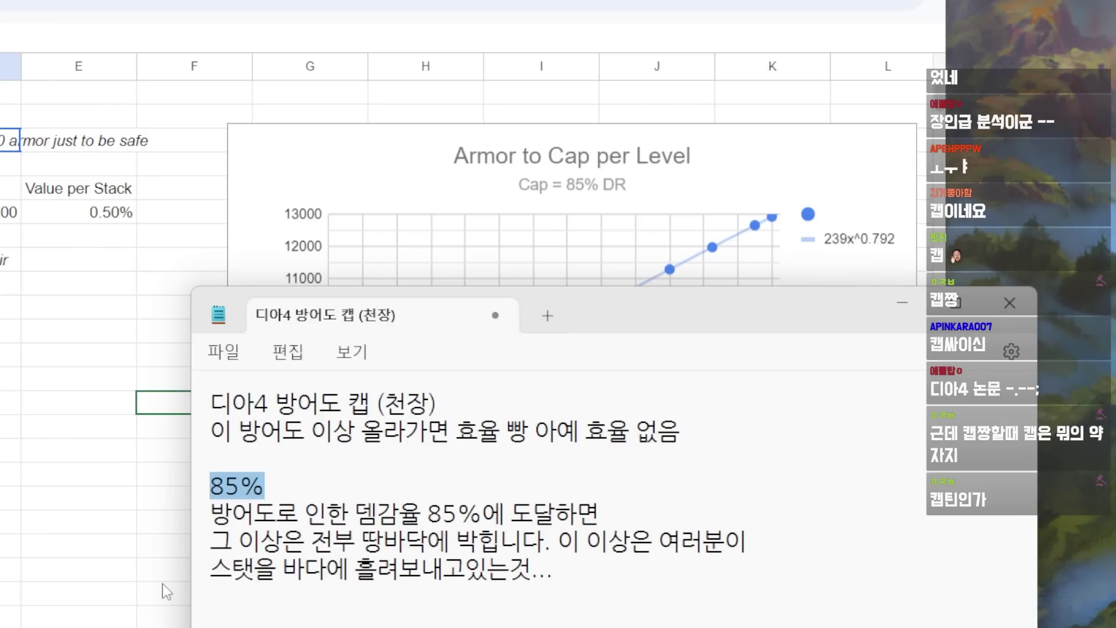
click(488, 570)
Switch to the armor spreadsheet and examine the Disobedience % row and the formula behind its percentage.
key(alt+Tab)
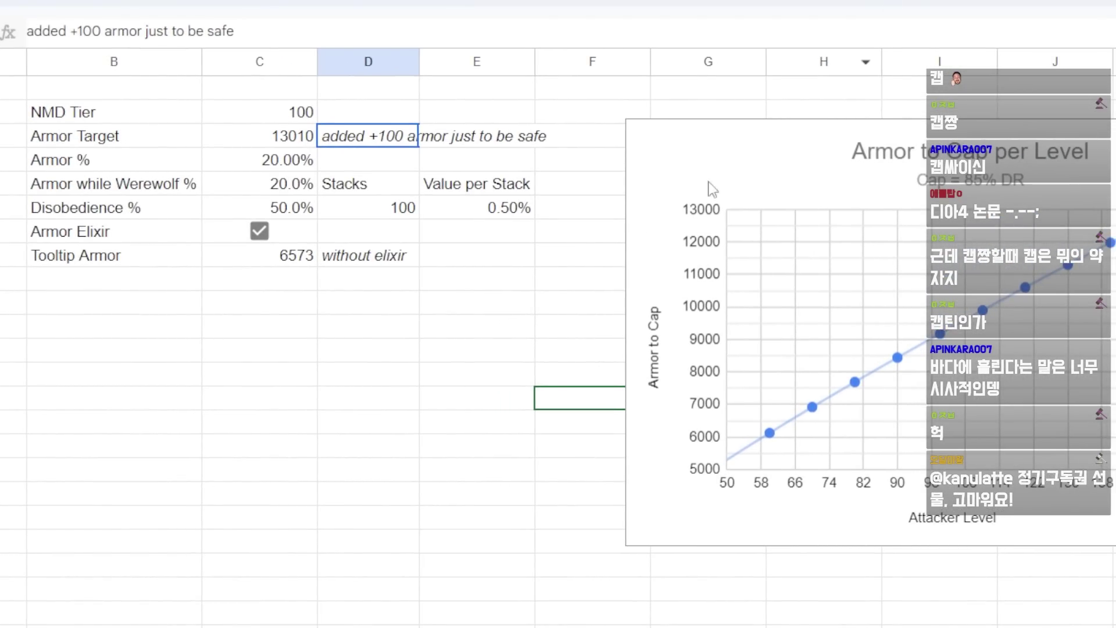
click(547, 381)
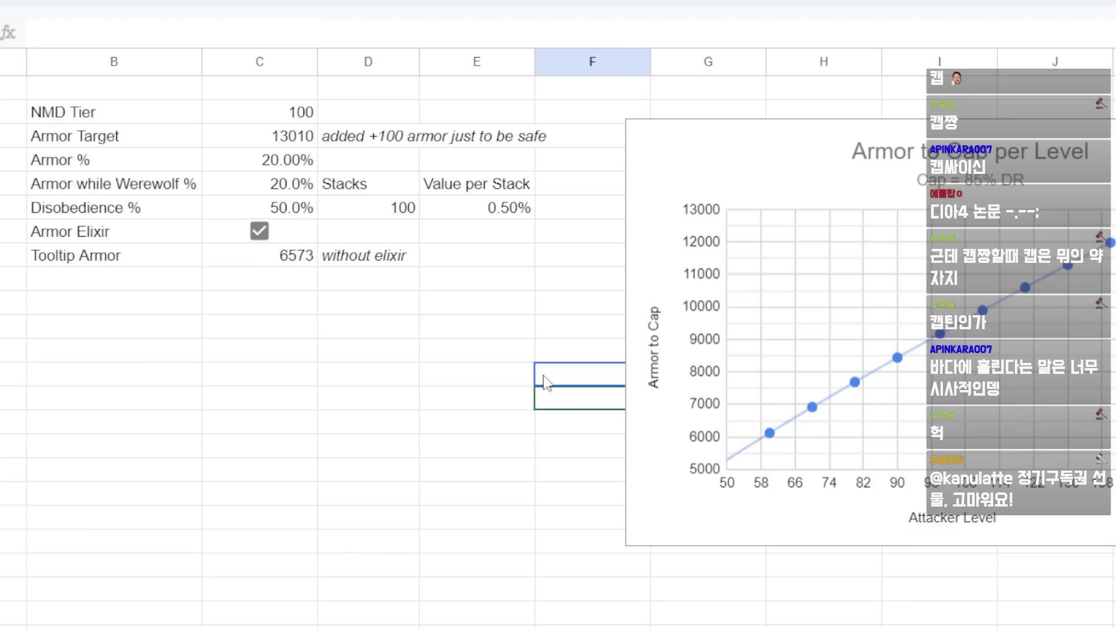
click(62, 210)
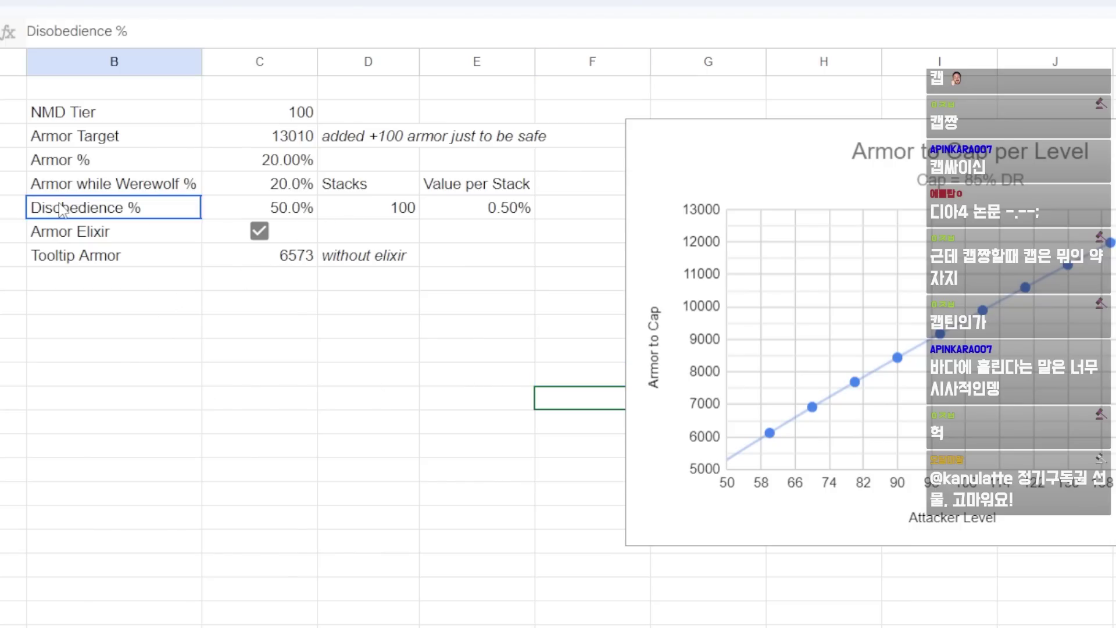
drag(63, 210, 439, 203)
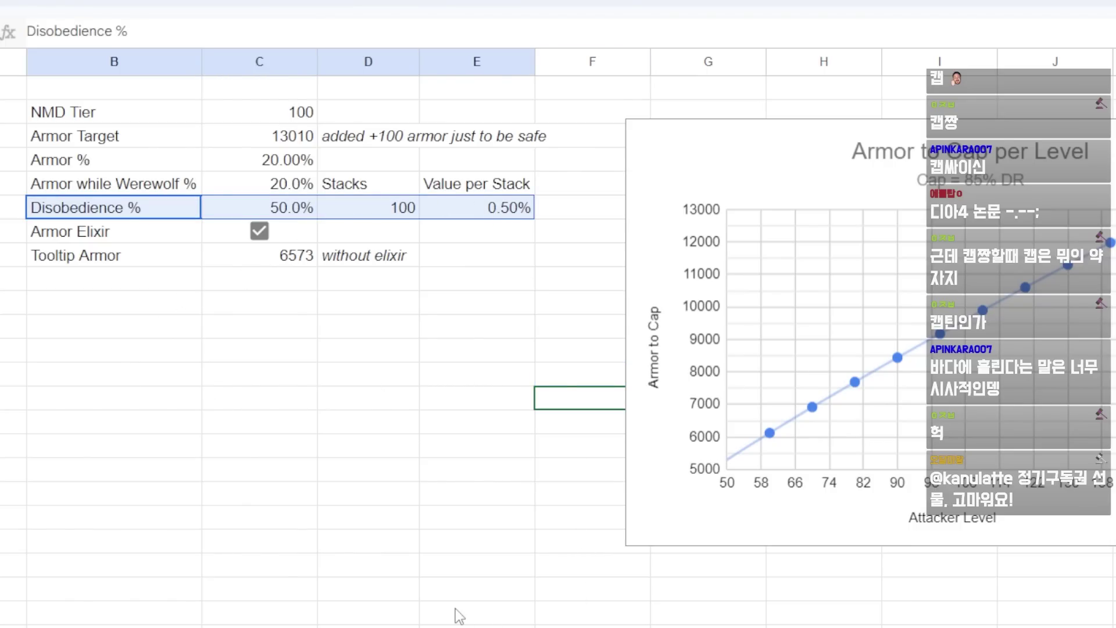
drag(144, 209, 503, 211)
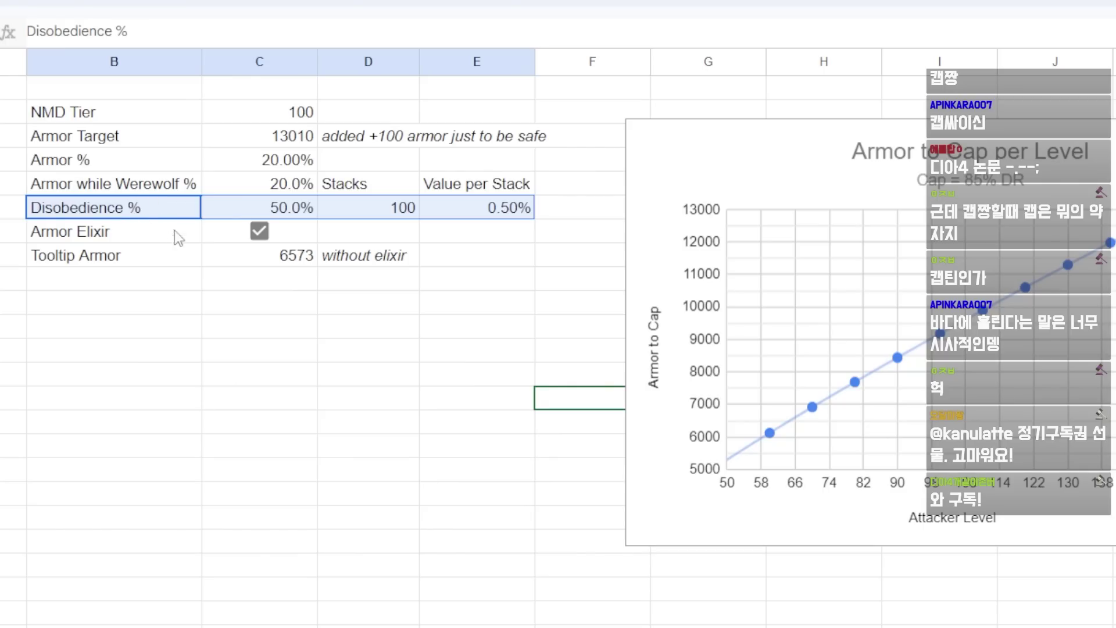
click(292, 211)
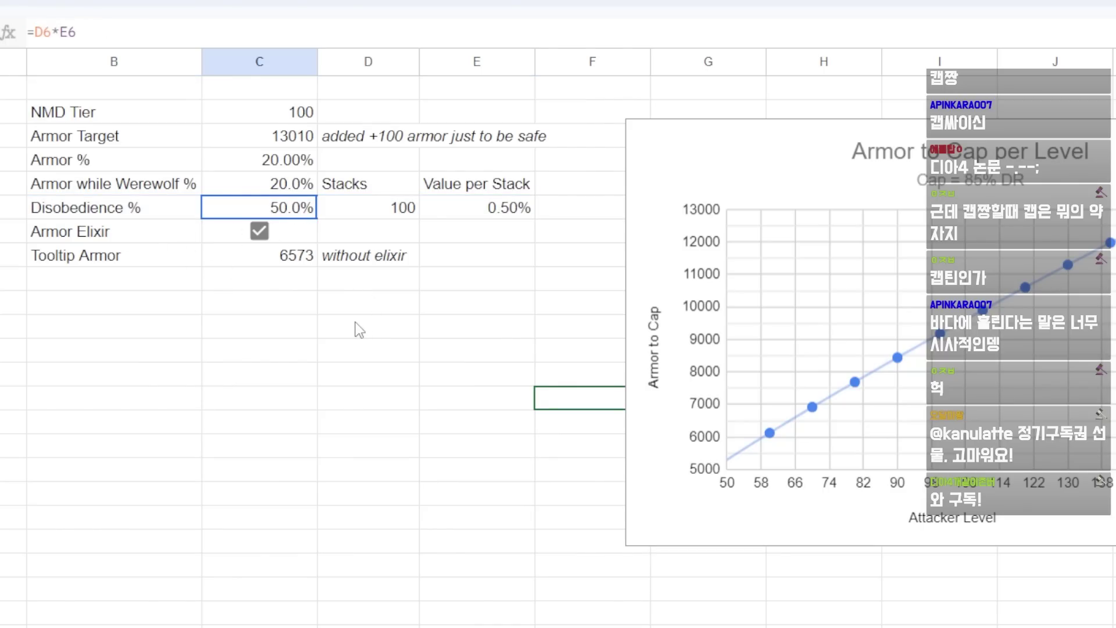
Highlight the Armor Elixir row, then the Disobedience % and Armor Elixir rows together across columns B to E.
drag(149, 226, 258, 232)
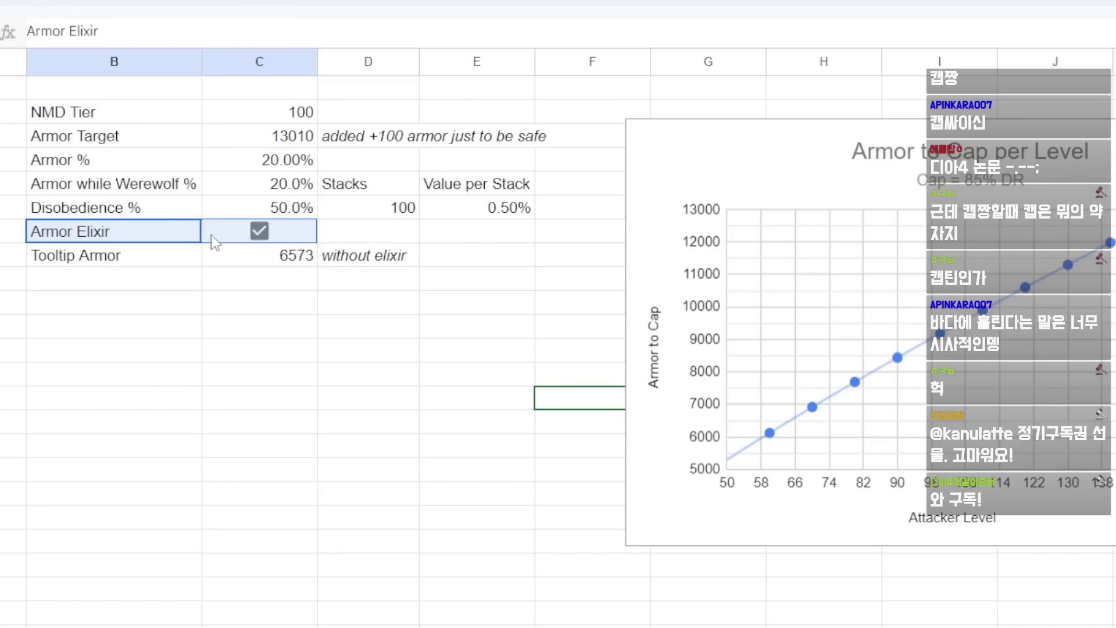
click(174, 210)
key(shift+Down)
key(shift+Right)
key(shift+Right)
key(shift+Right)
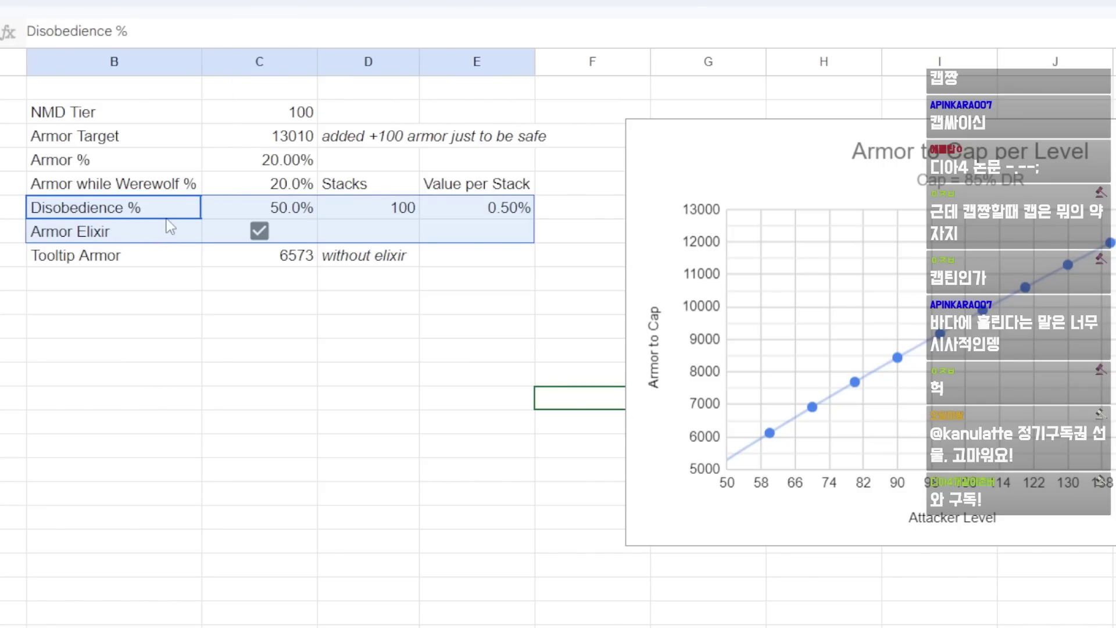
click(305, 430)
Examine the Armor while Werewolf % row and its value, then the Armor % row.
drag(152, 186, 489, 196)
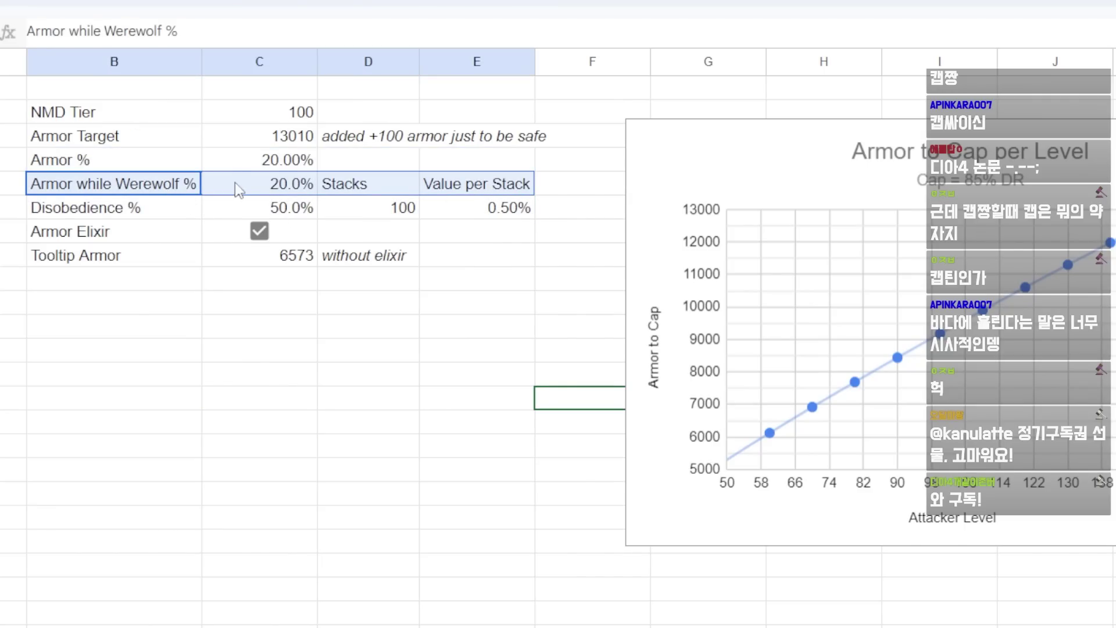
click(260, 187)
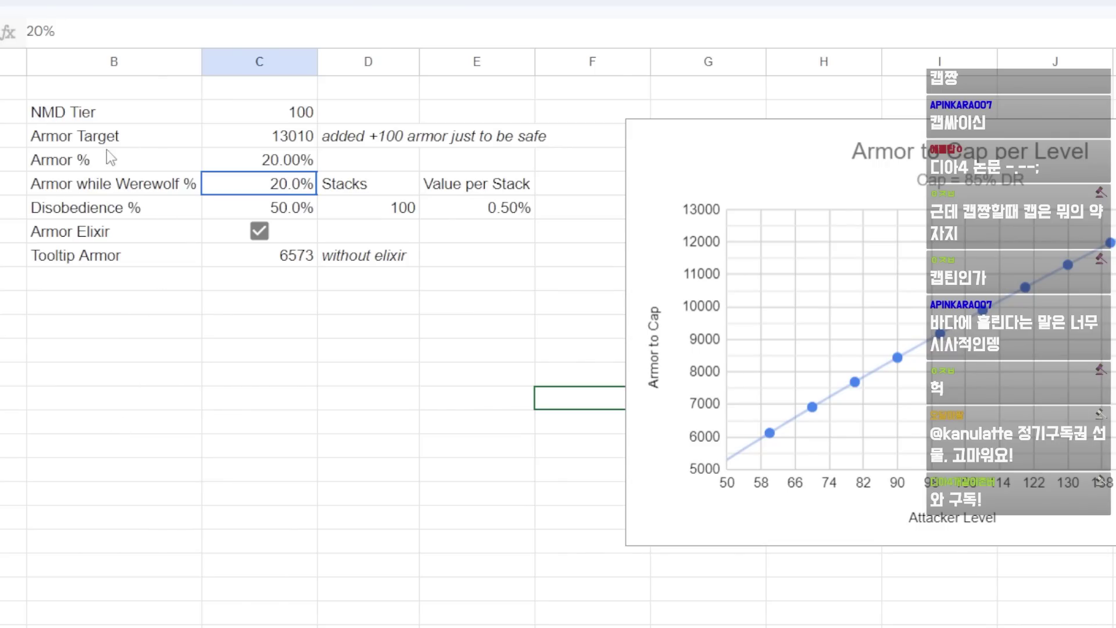
drag(106, 151, 465, 170)
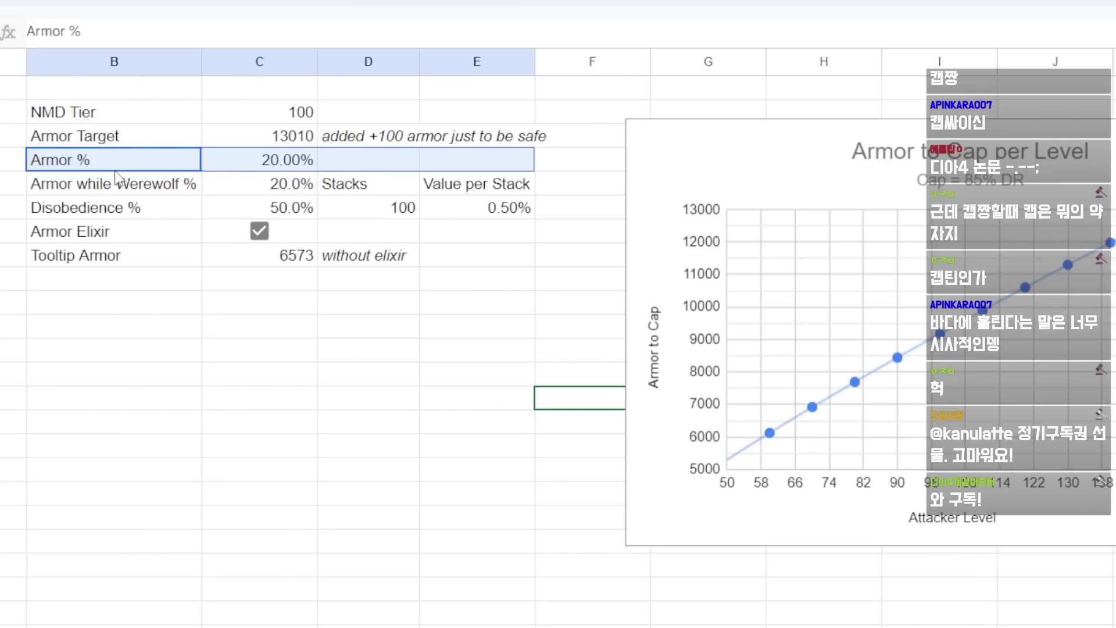
drag(113, 169, 477, 224)
click(414, 324)
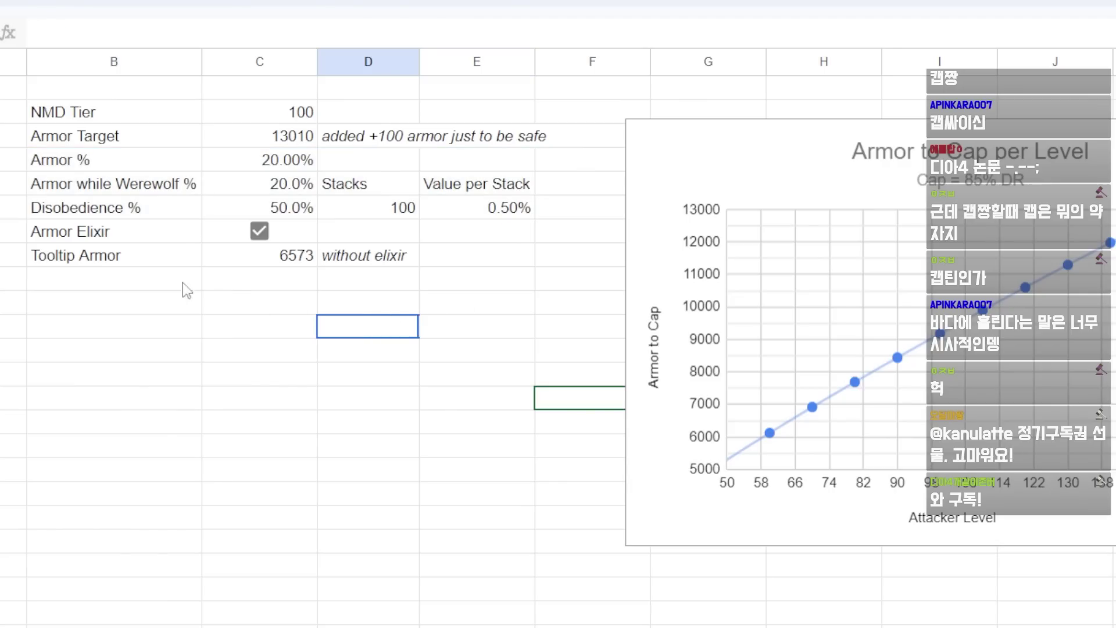
Inspect the Tooltip Armor formula and highlight the whole table from NMD Tier to Tooltip Armor.
drag(118, 260, 214, 266)
click(280, 263)
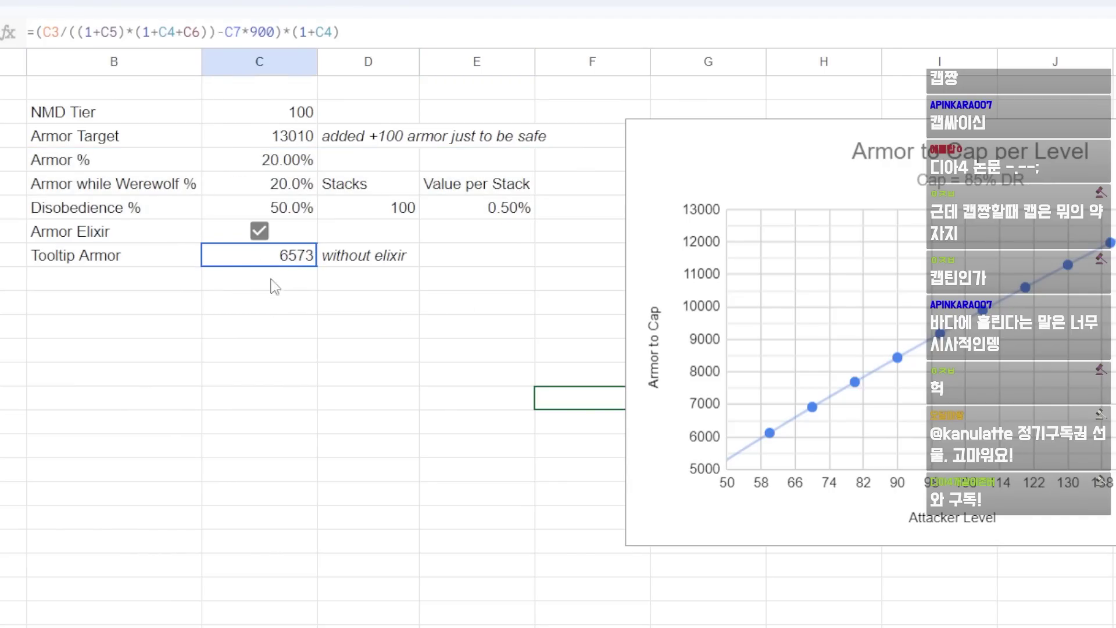
drag(84, 252, 236, 273)
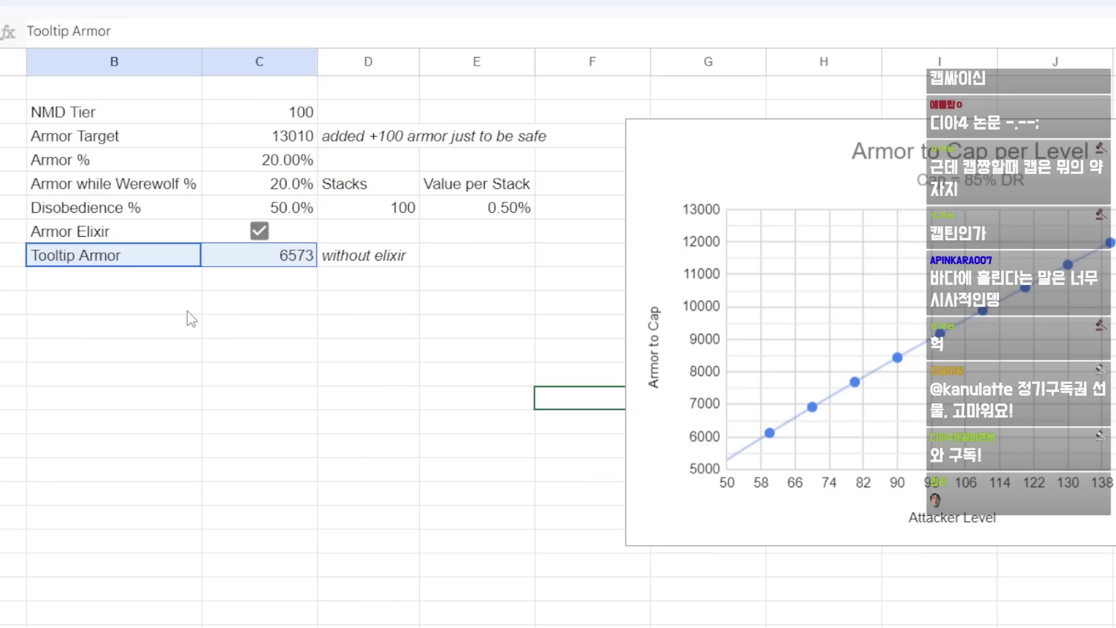
drag(54, 118, 506, 255)
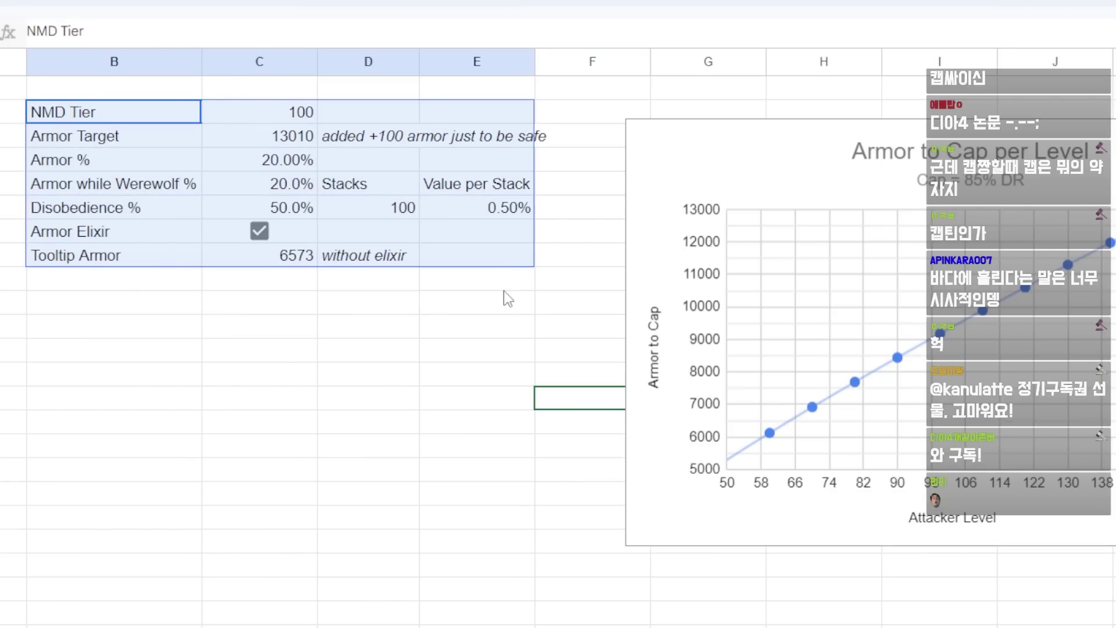
Review the armor bonus rows from Armor % to Armor Elixir and the Tooltip Armor formula that uses them.
click(271, 164)
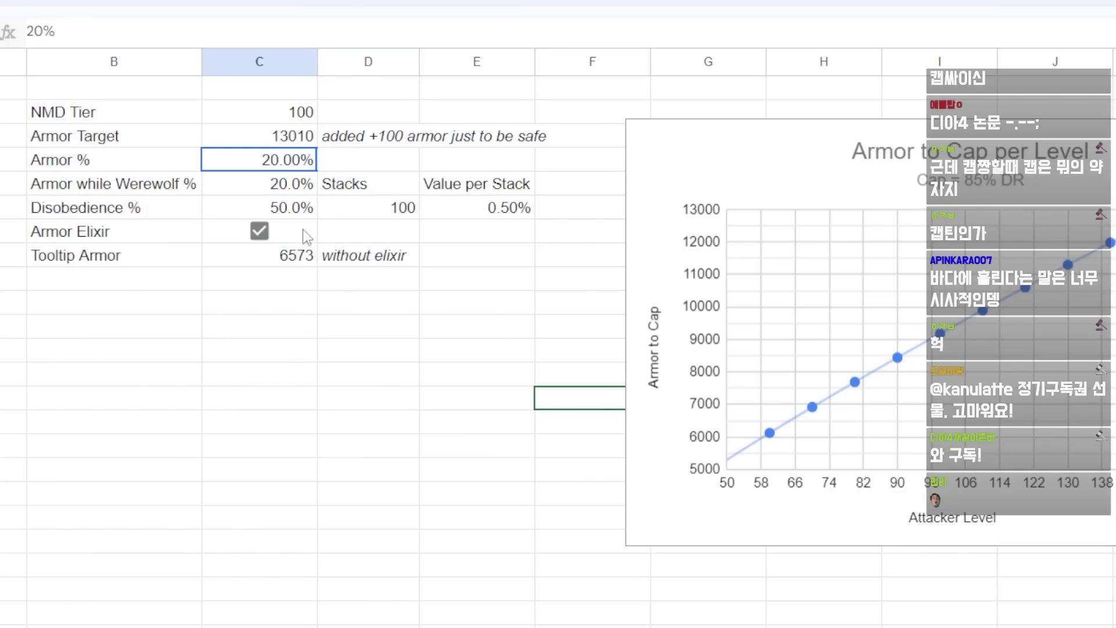
drag(99, 171, 282, 165)
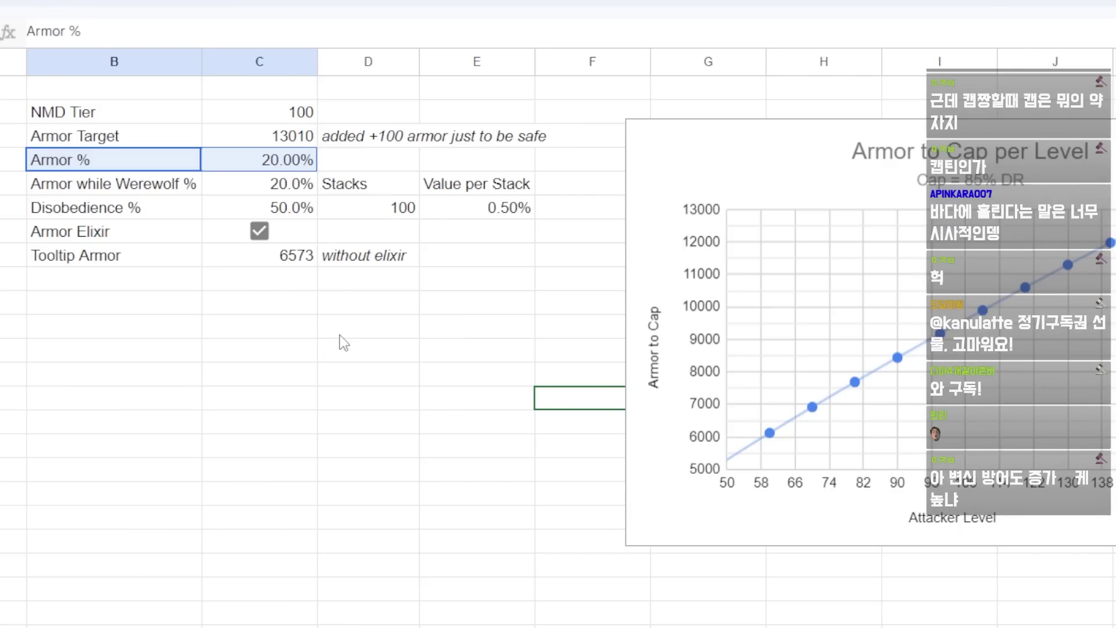
drag(164, 193, 279, 194)
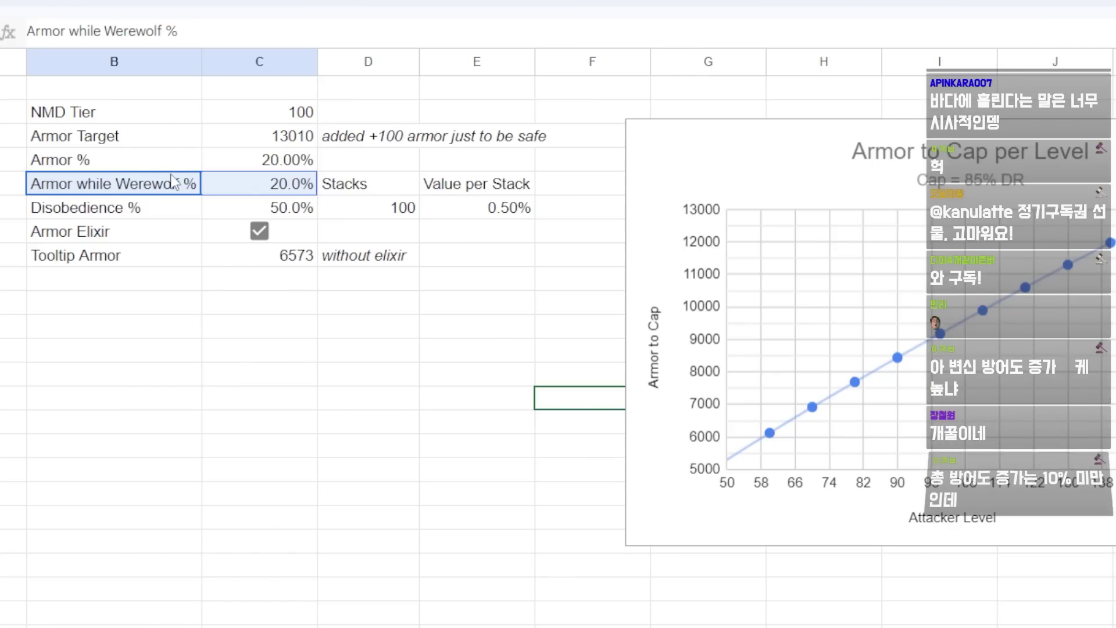
drag(204, 160, 314, 240)
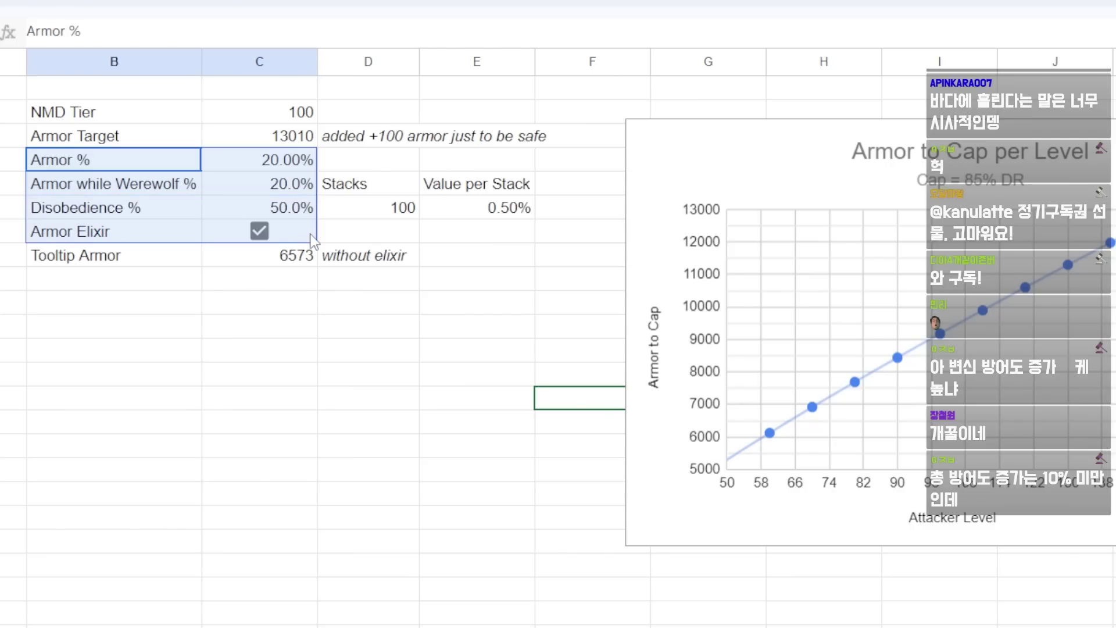
click(304, 254)
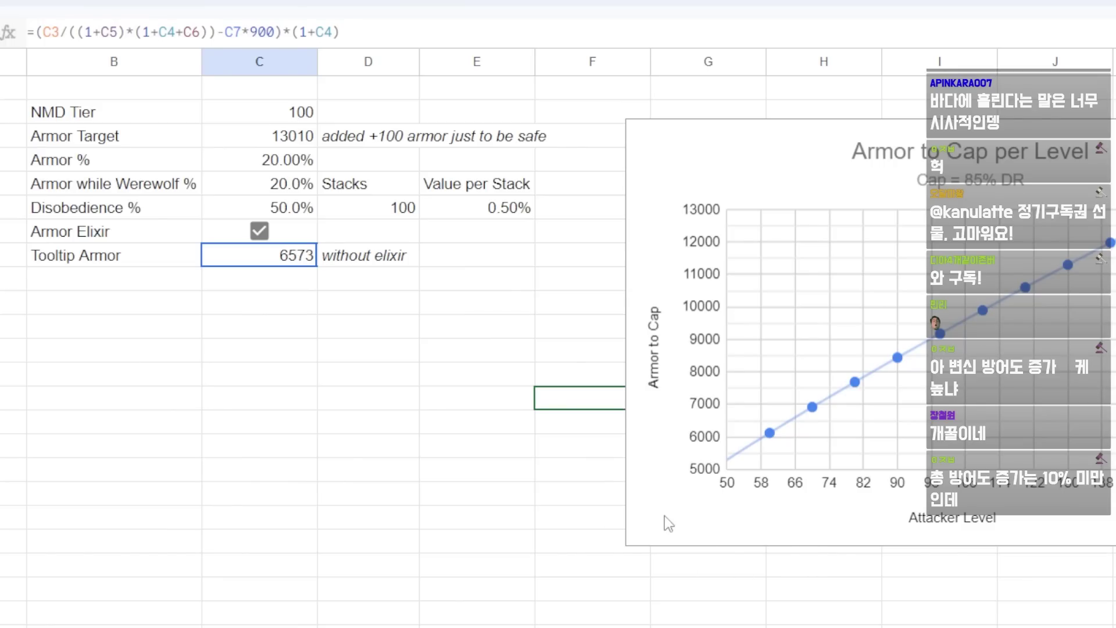
In the other copy of the armor sheet, set Armor while Werewolf % to 40% and check the Tooltip Armor result.
click(267, 194)
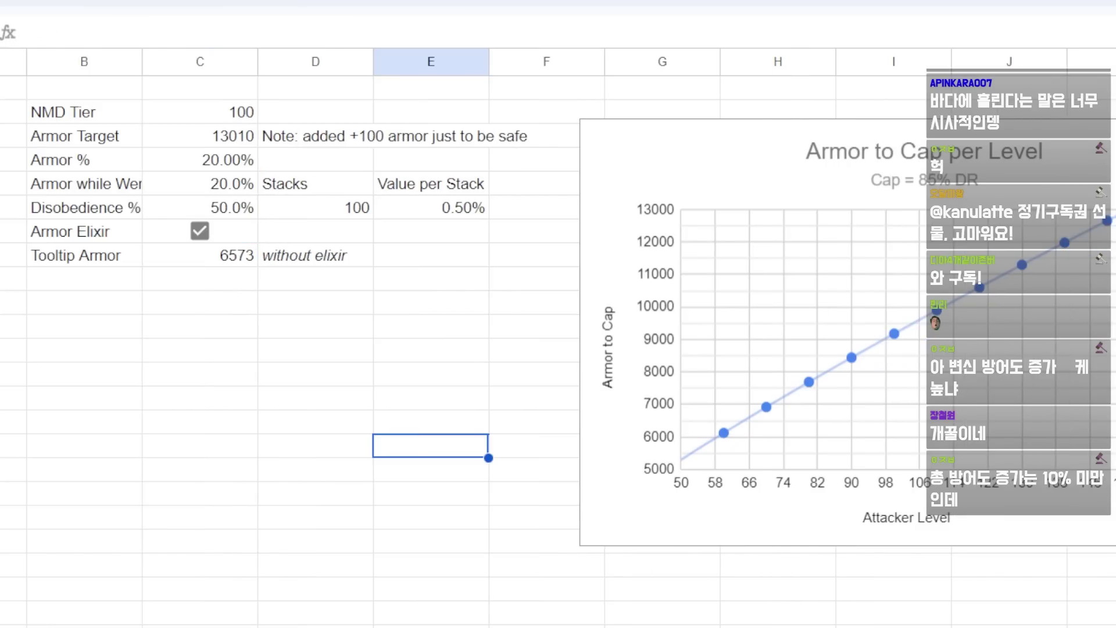
click(231, 192)
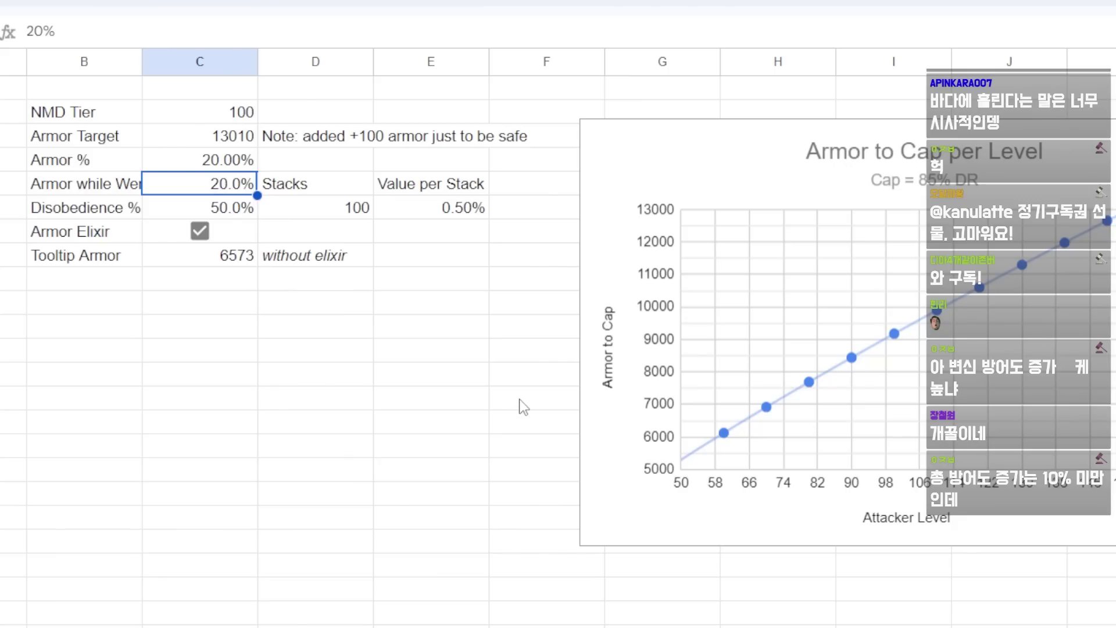
text(40)
key(Return)
click(430, 398)
click(232, 256)
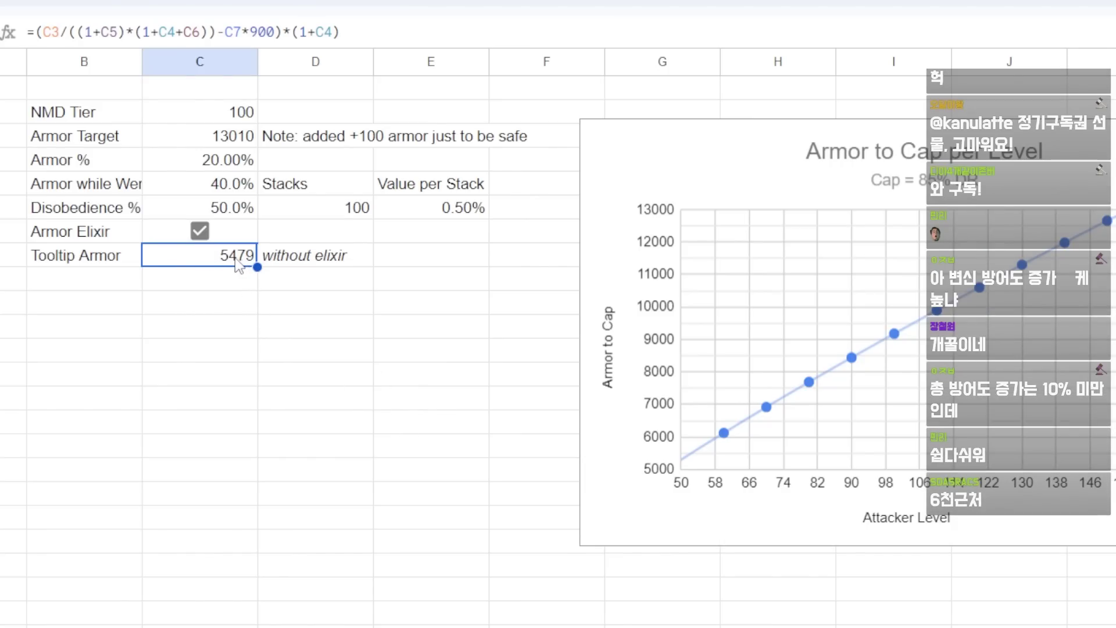
click(202, 190)
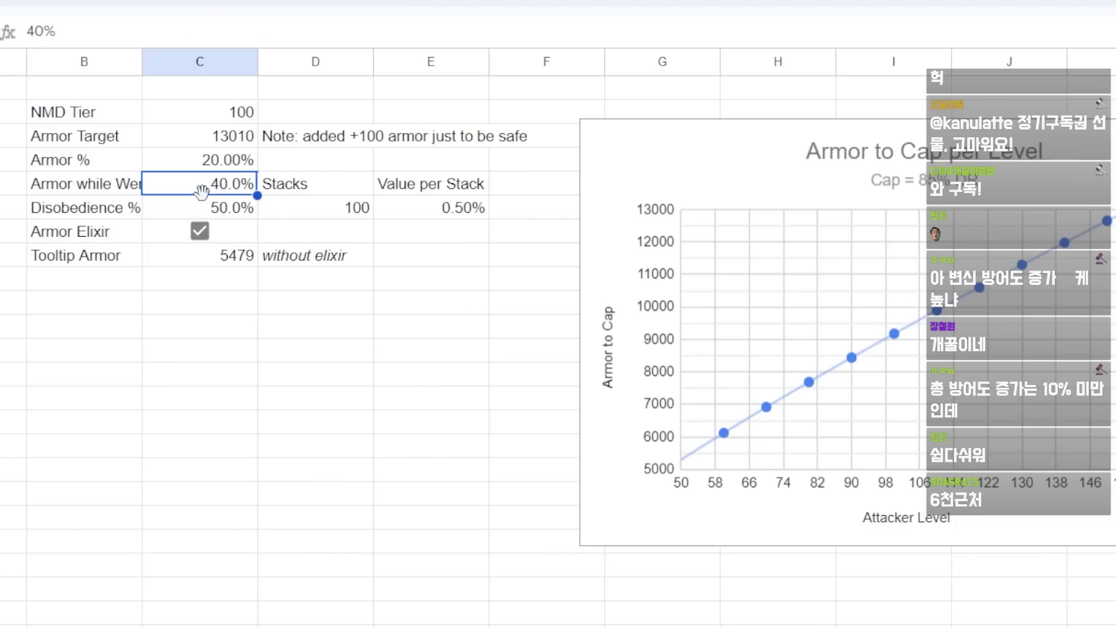
click(236, 371)
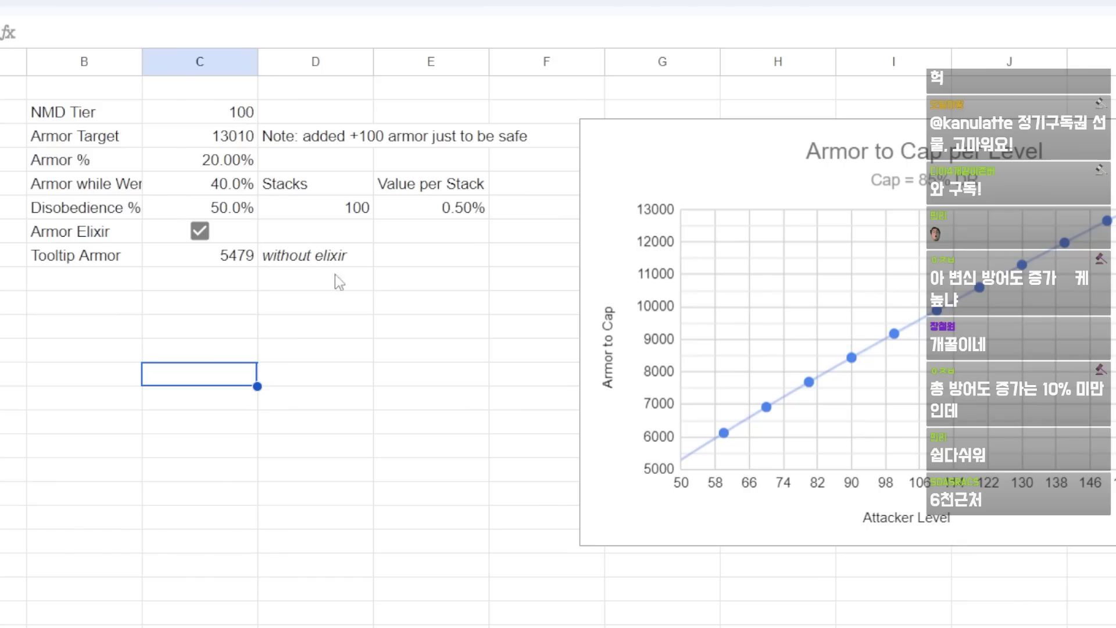
Return to the original armor sheet's Armor % value, then switch past the note to the Korean gear guide web page.
click(235, 168)
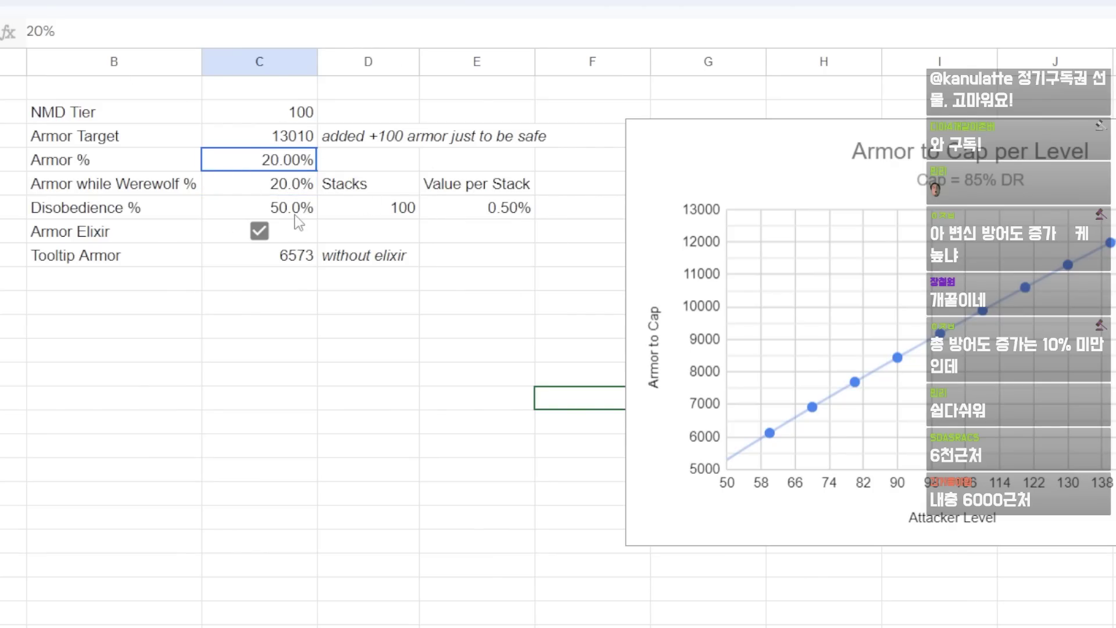
key(alt+Tab)
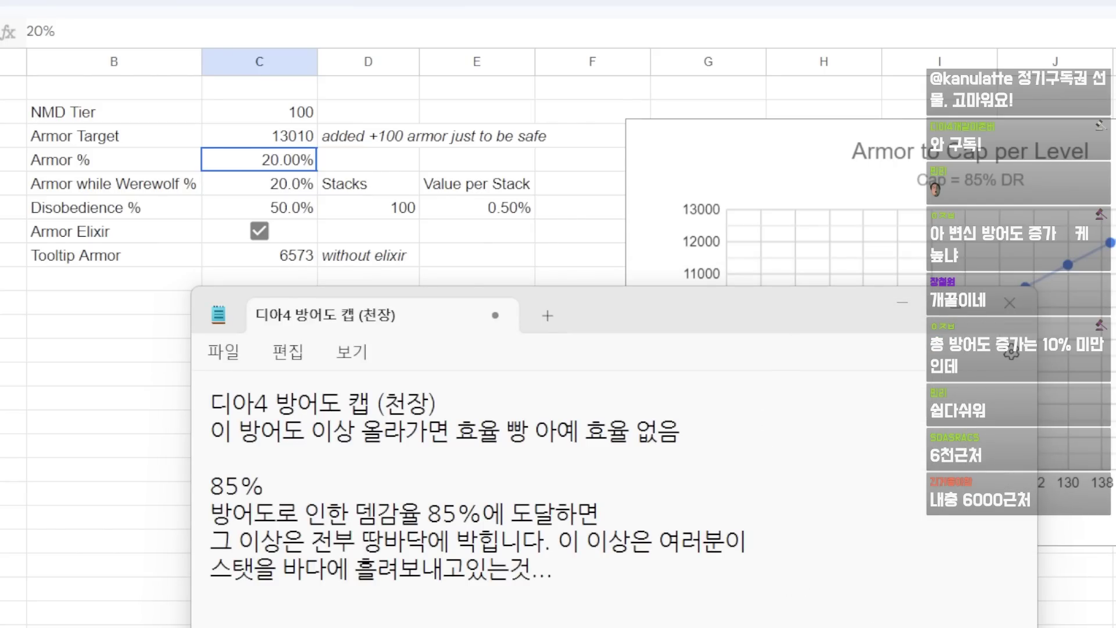
key(alt+Tab)
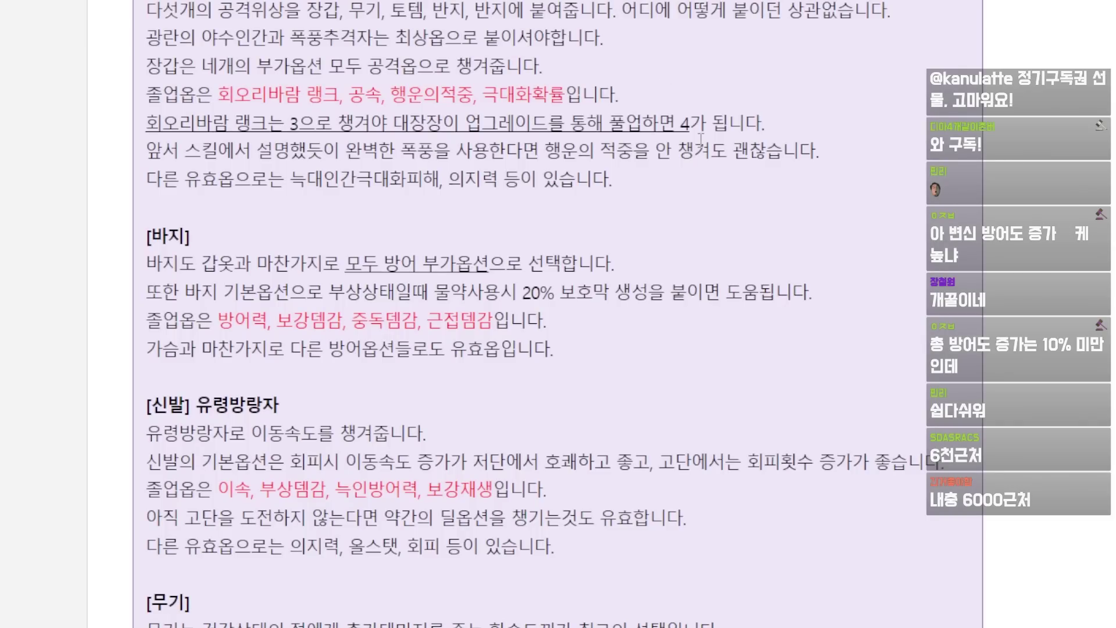